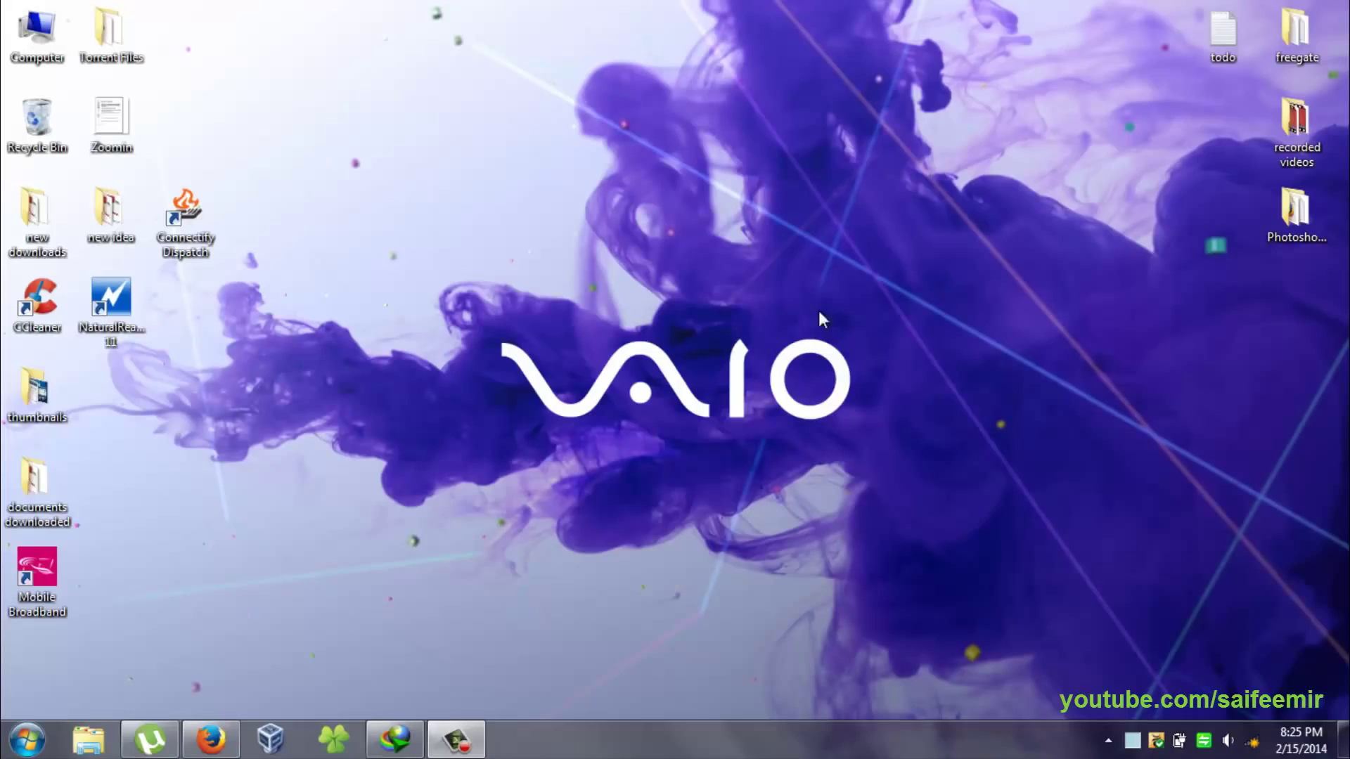
- Launch Connectify Dispatch from the desktop and start Dispatch aggregating connections
double_click(208, 241)
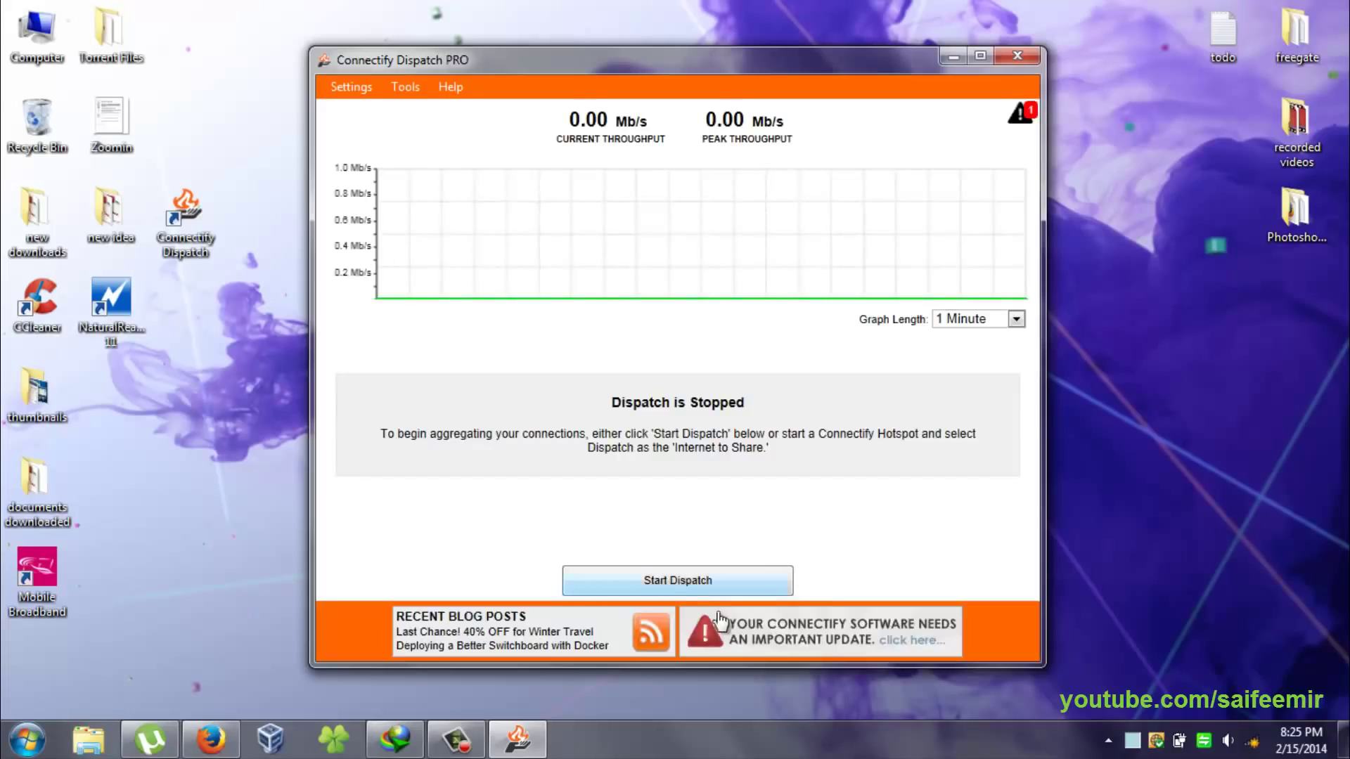
left_click(688, 586)
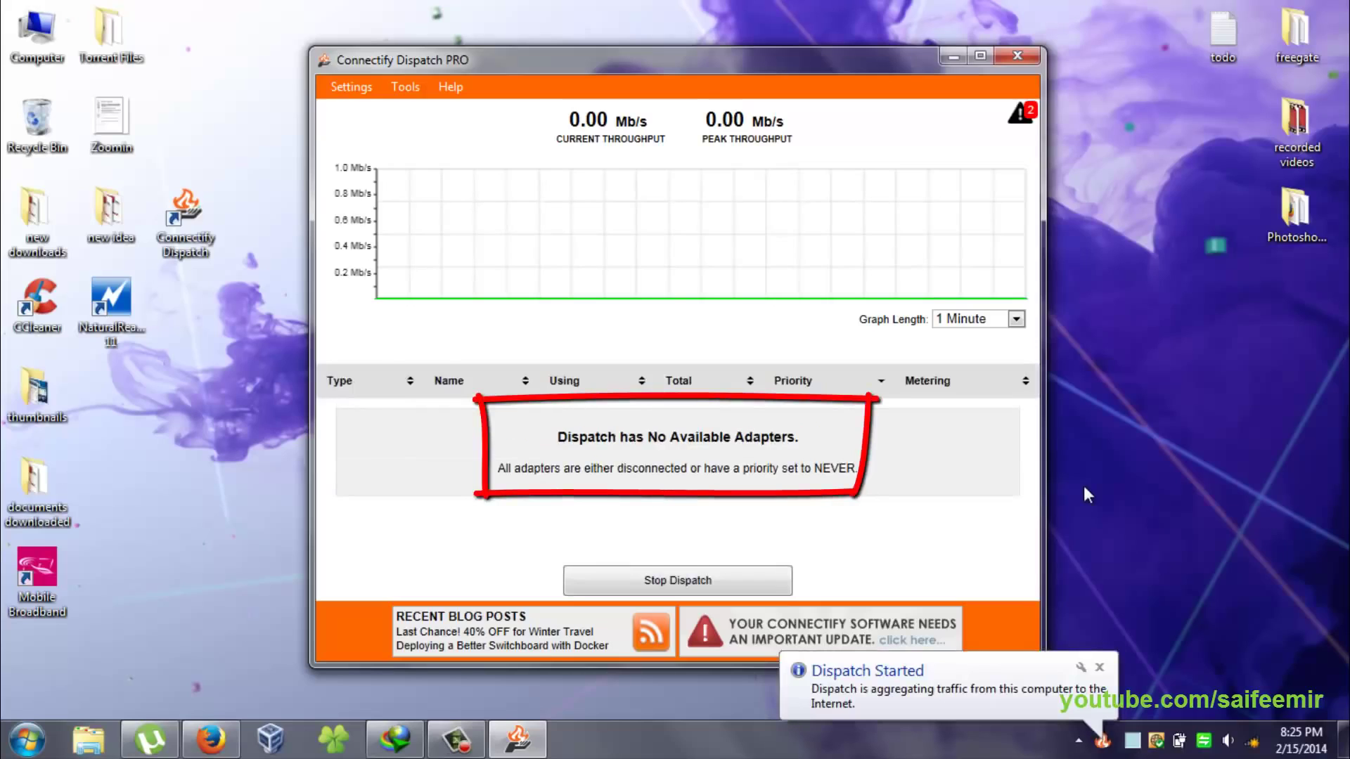
- Check the HUAWEI modem connection in the tray network flyout and dismiss the Dispatch notifications
left_click(1099, 668)
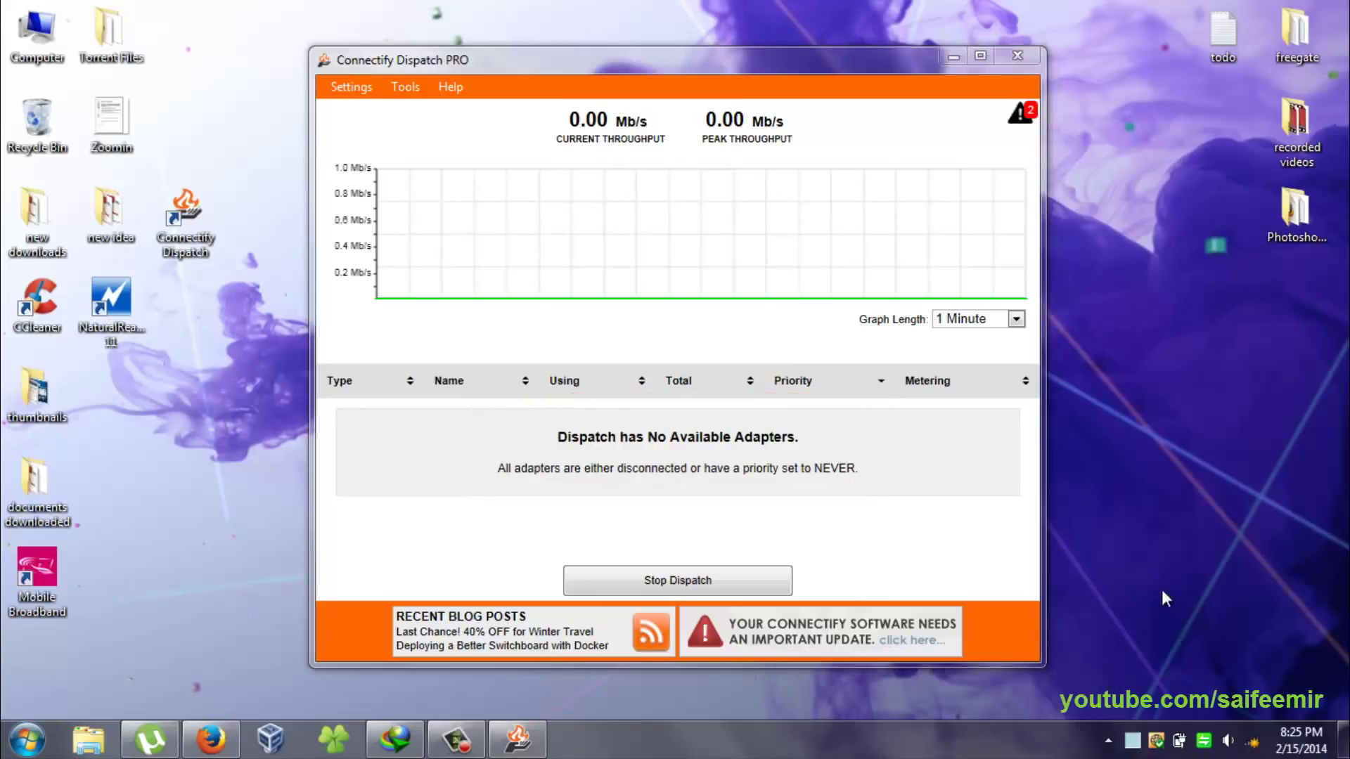
left_click(1252, 738)
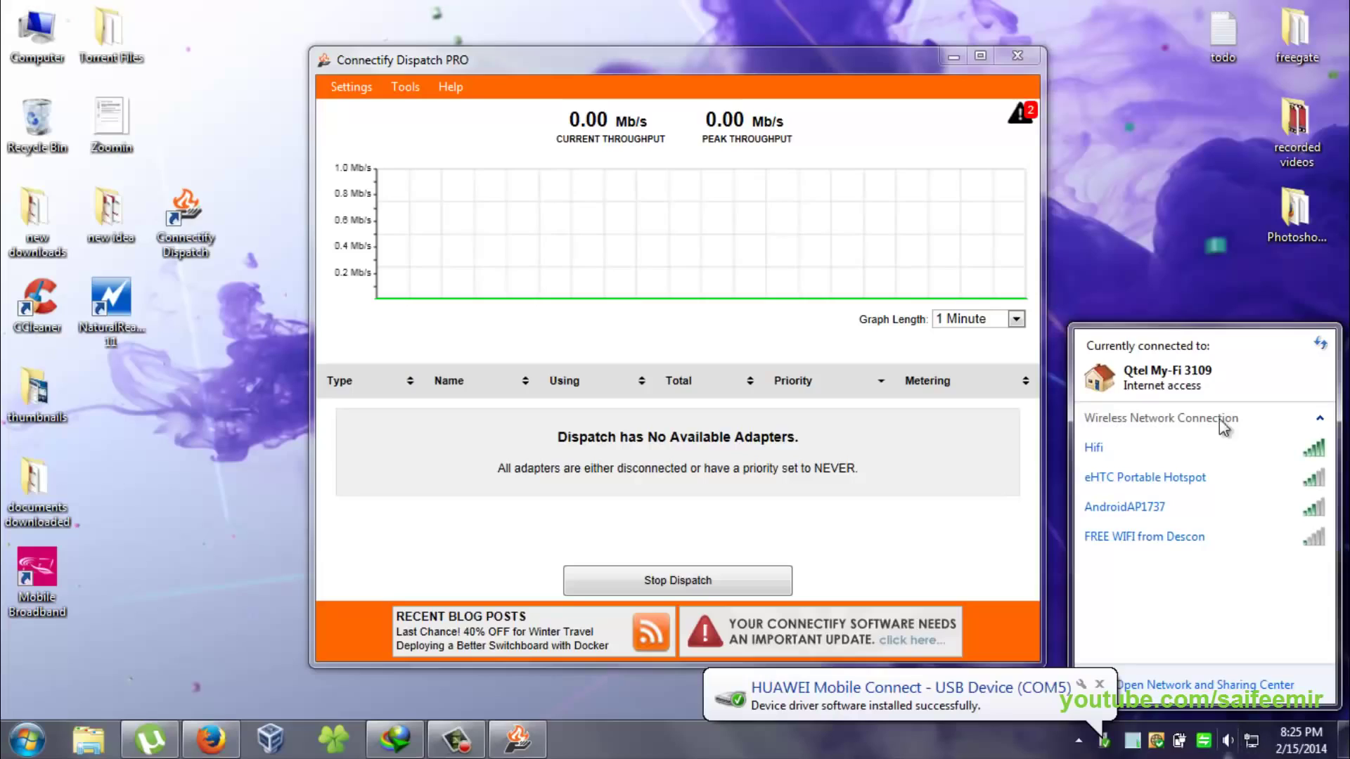
left_click(1168, 193)
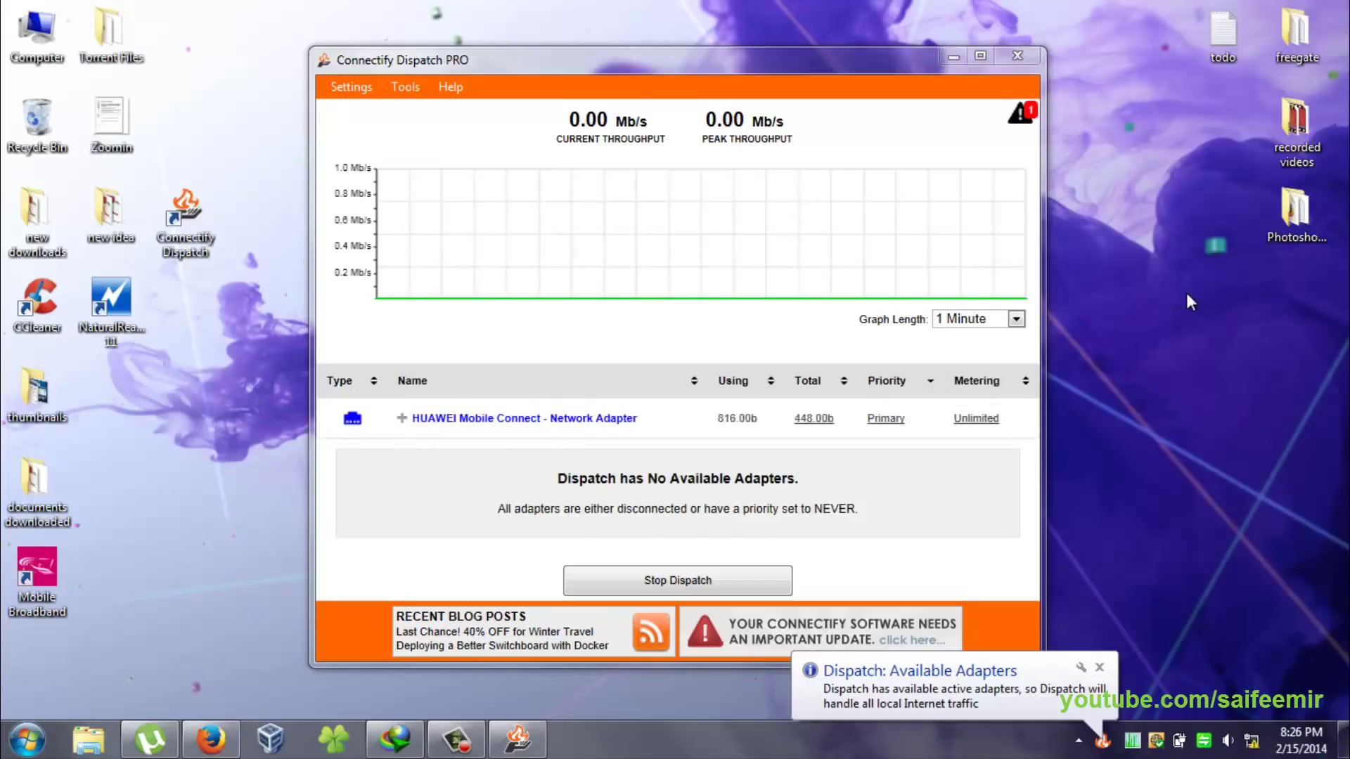
left_click(1098, 670)
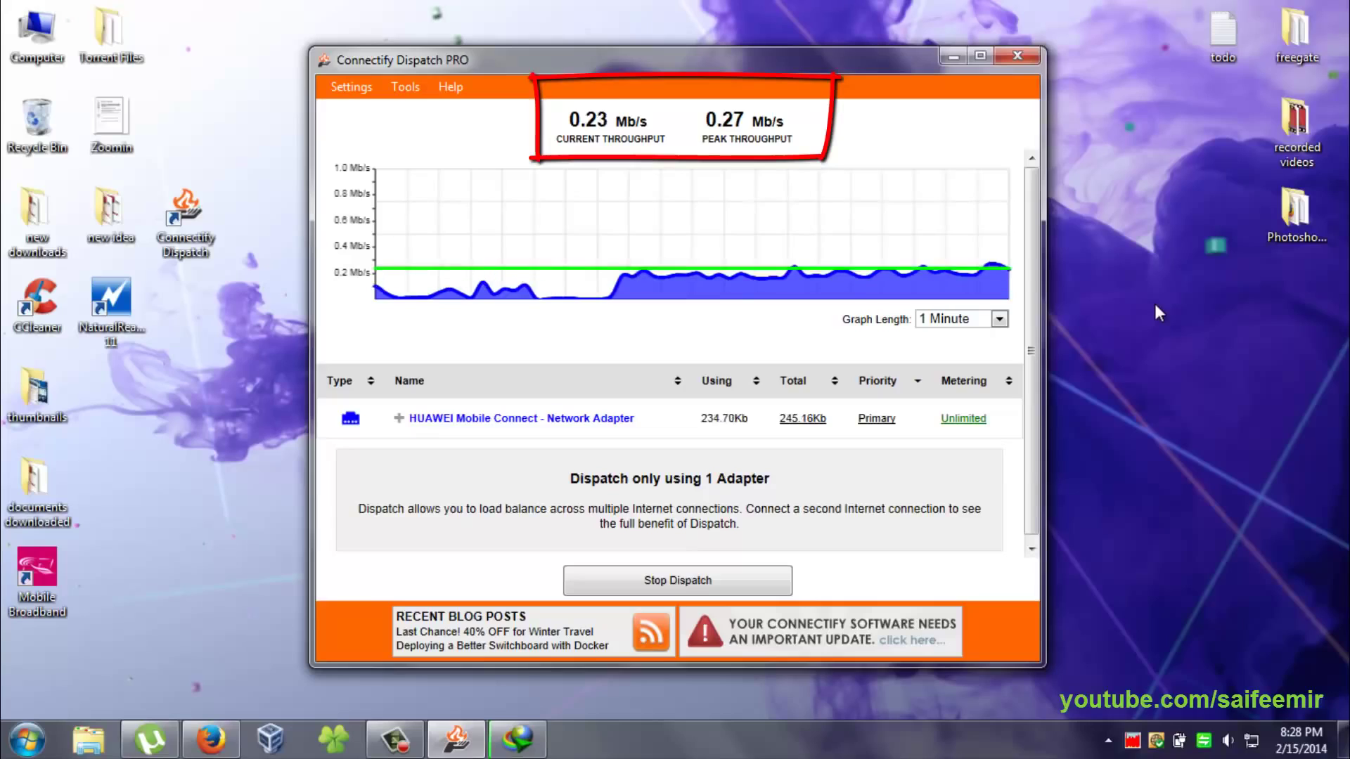
- Connect to the SM wireless network so Dispatch carries traffic over it alone
left_click(1252, 740)
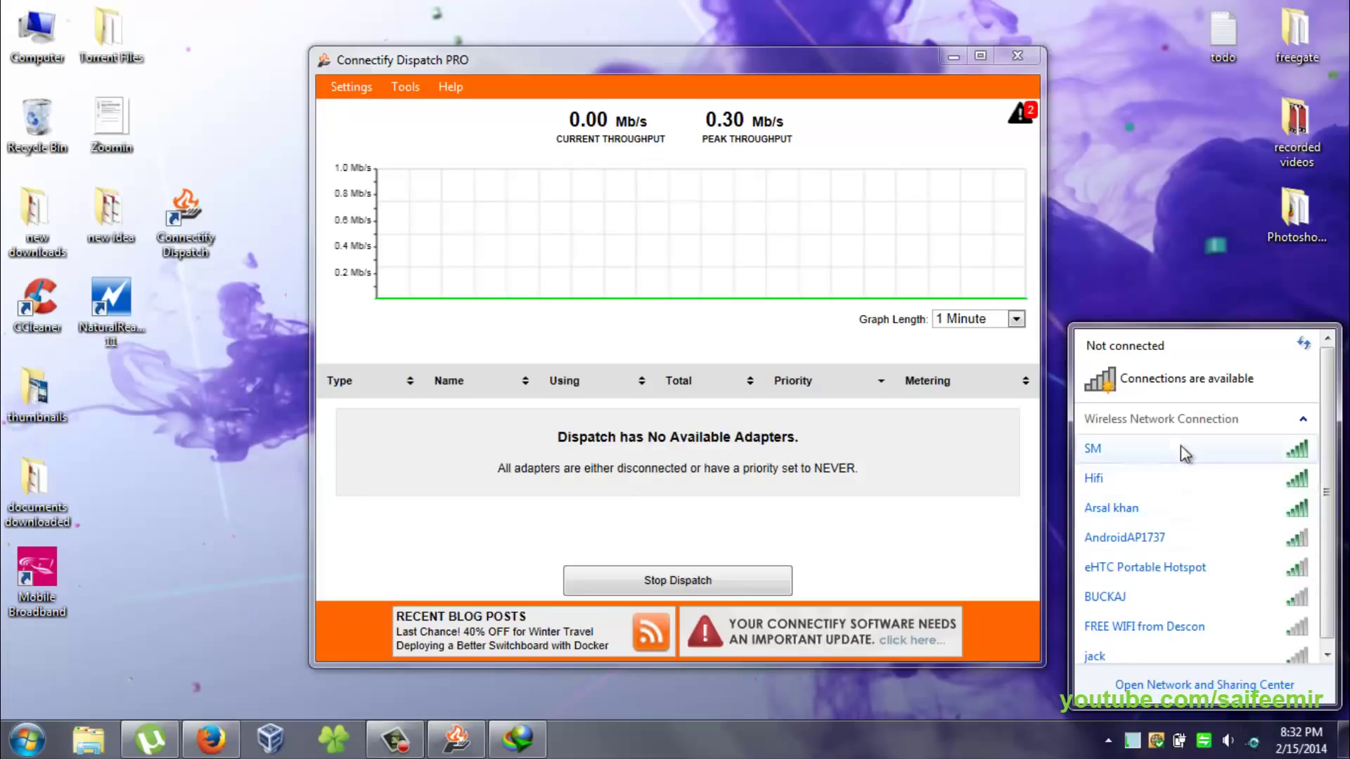
left_click(1180, 446)
left_click(1268, 481)
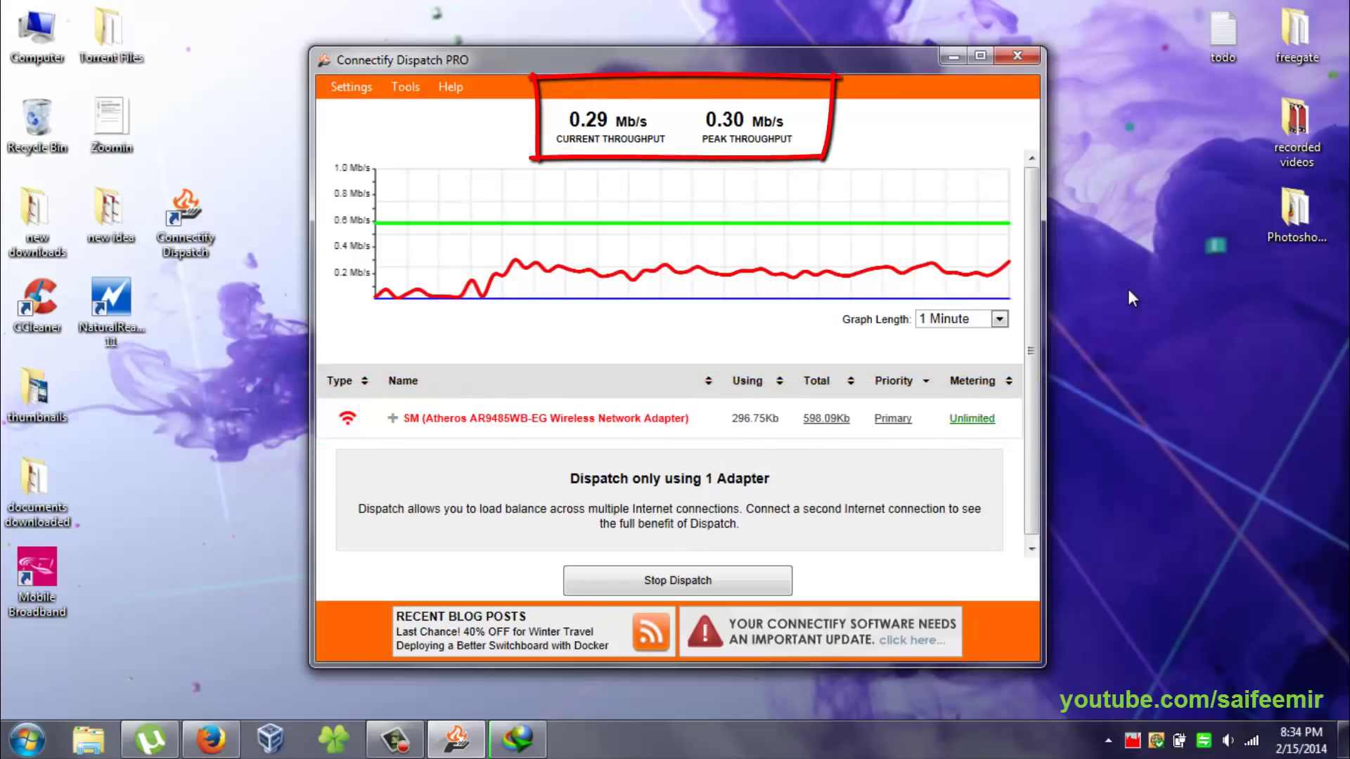
- Disconnect from the SM network, leaving Dispatch with no available adapters
left_click(1252, 739)
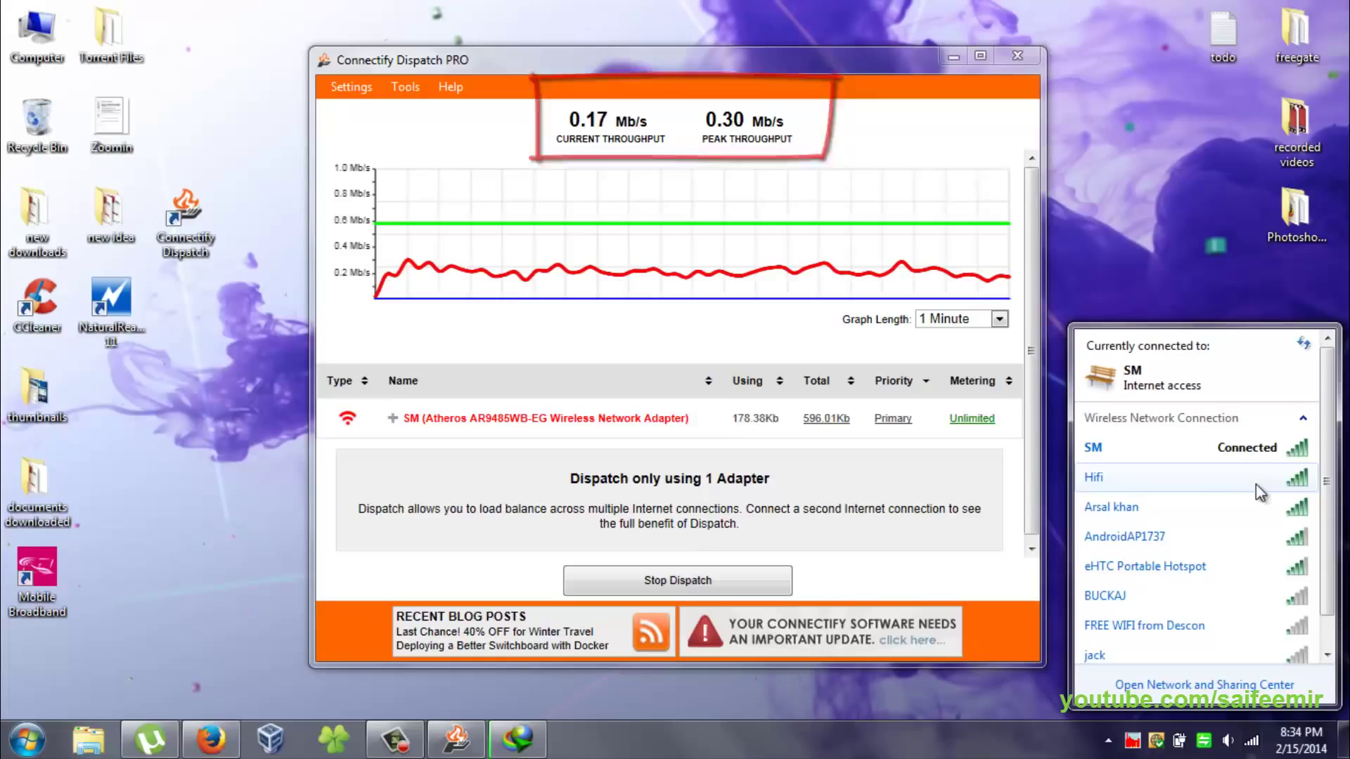
left_click(1246, 456)
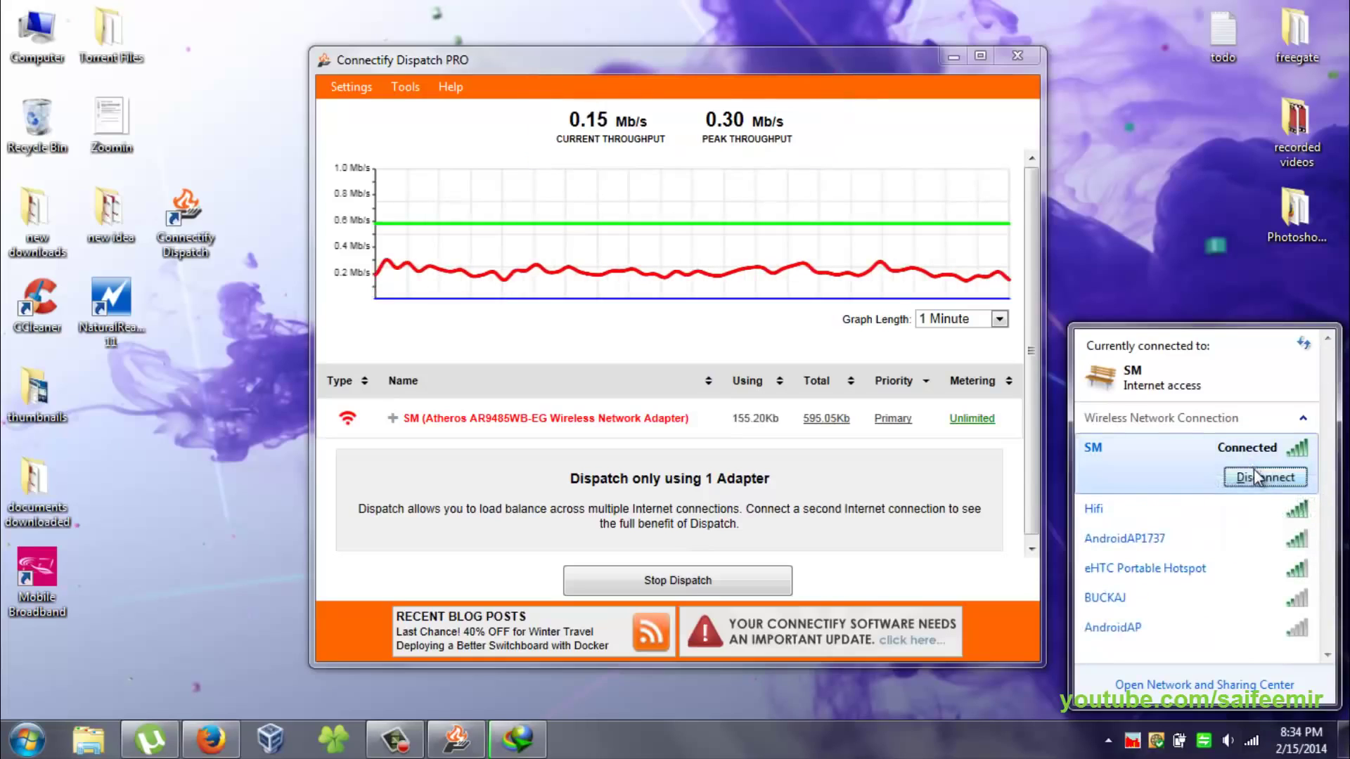
left_click(1255, 471)
left_click(1165, 219)
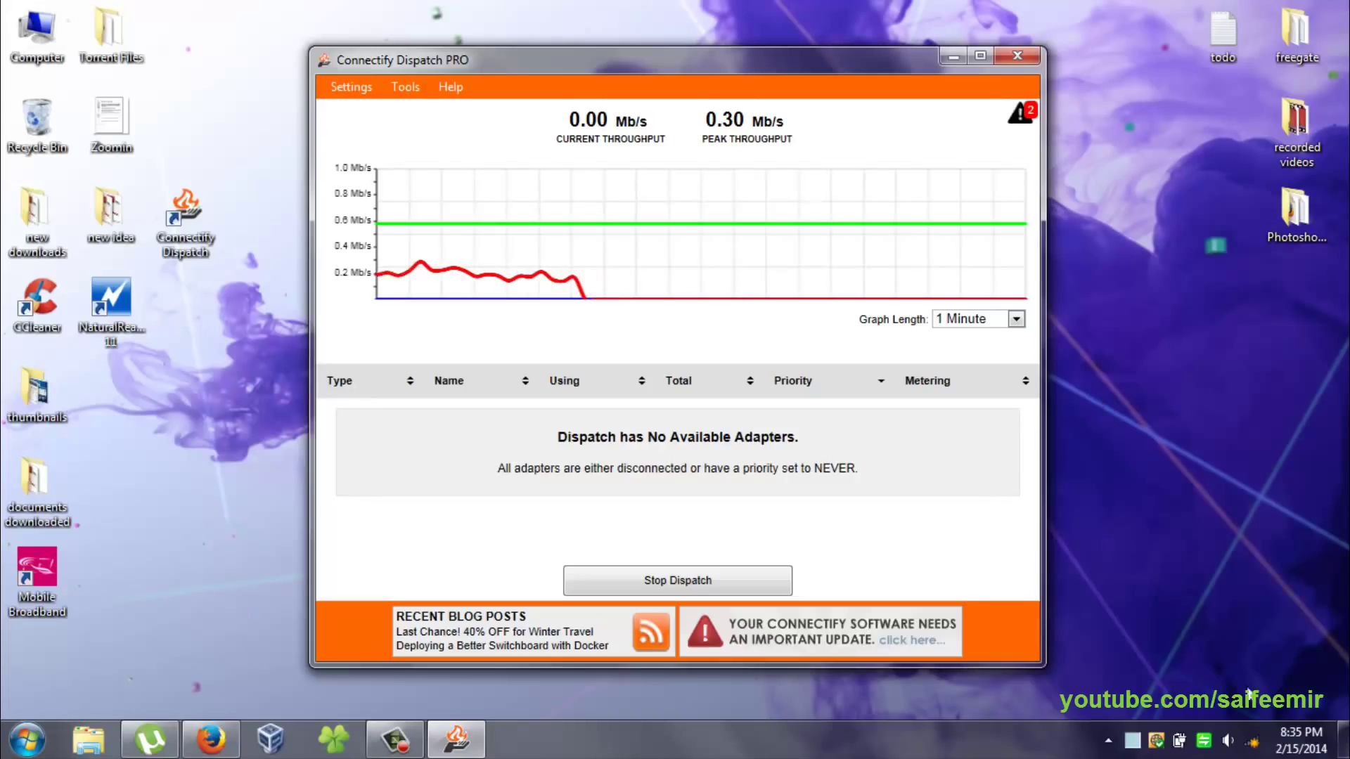
- Connect to SM Wi-Fi so Dispatch combines it with the HUAWEI modem, peaking near 0.61 Mb/s
left_click(1261, 741)
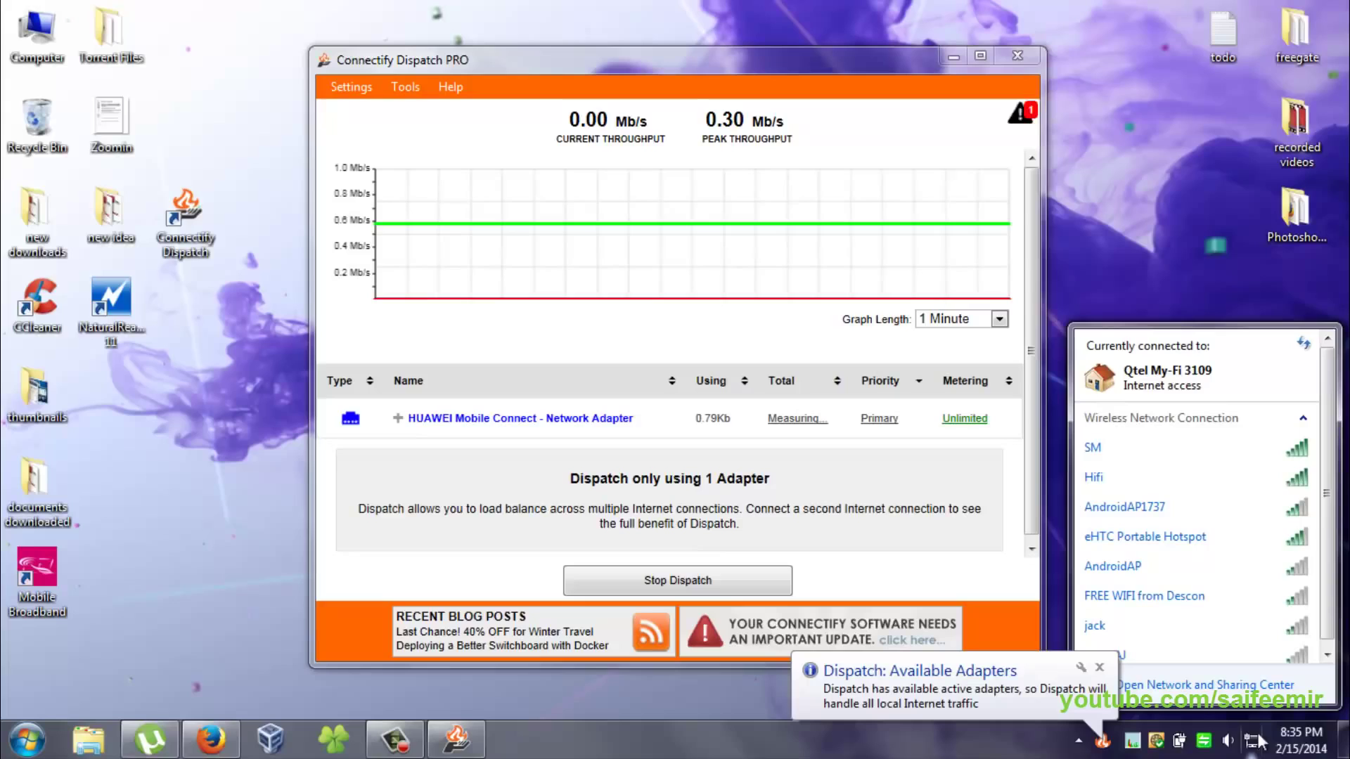
left_click(1280, 454)
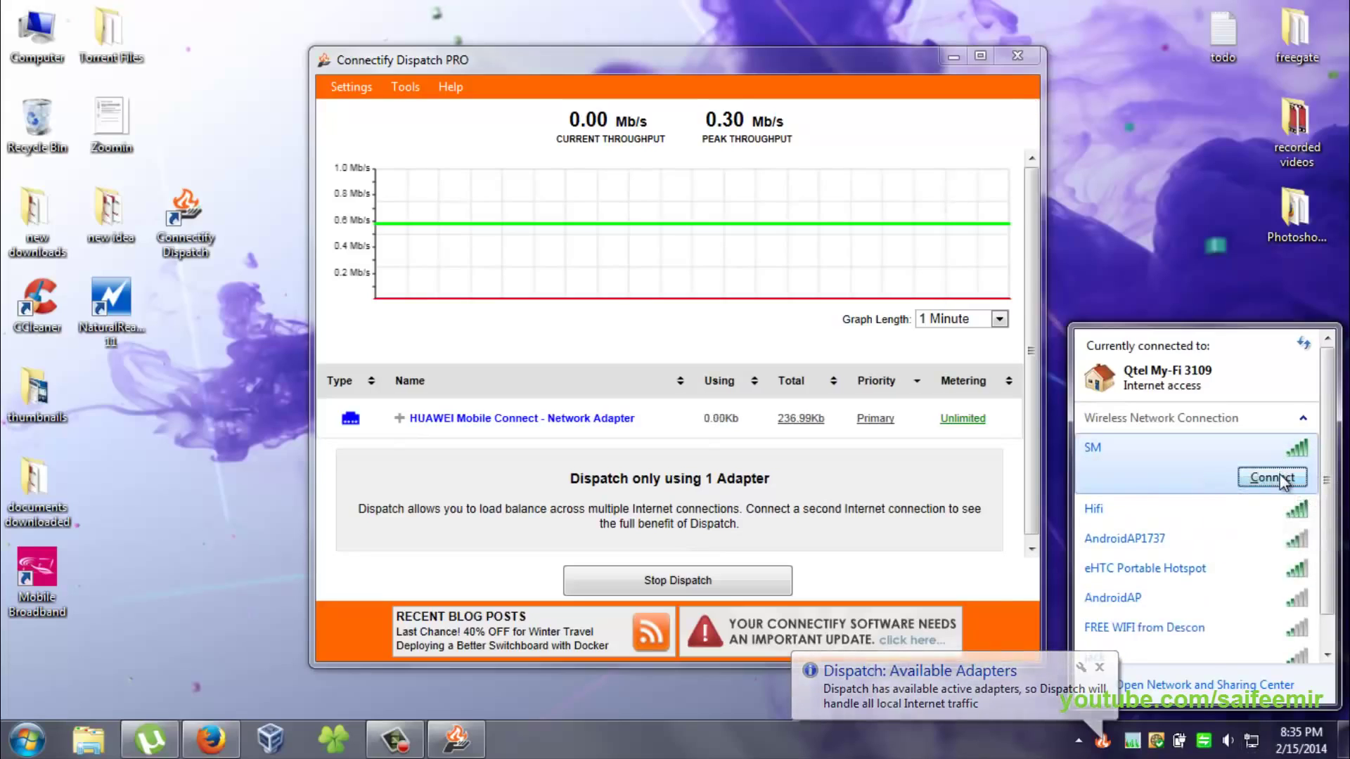
left_click(1271, 478)
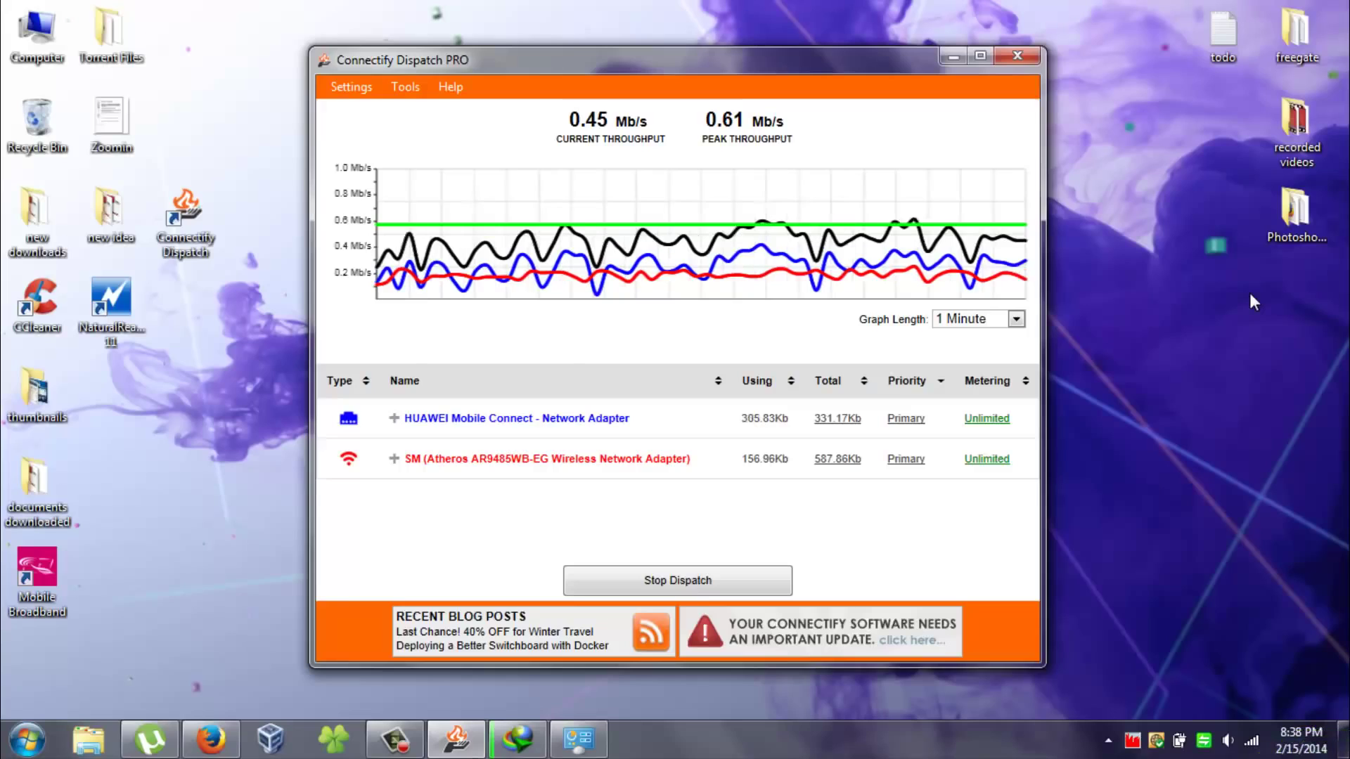
- Disconnect from the SM Wi-Fi network, leaving only Qtel My-Fi 3109 connected
left_click(1252, 743)
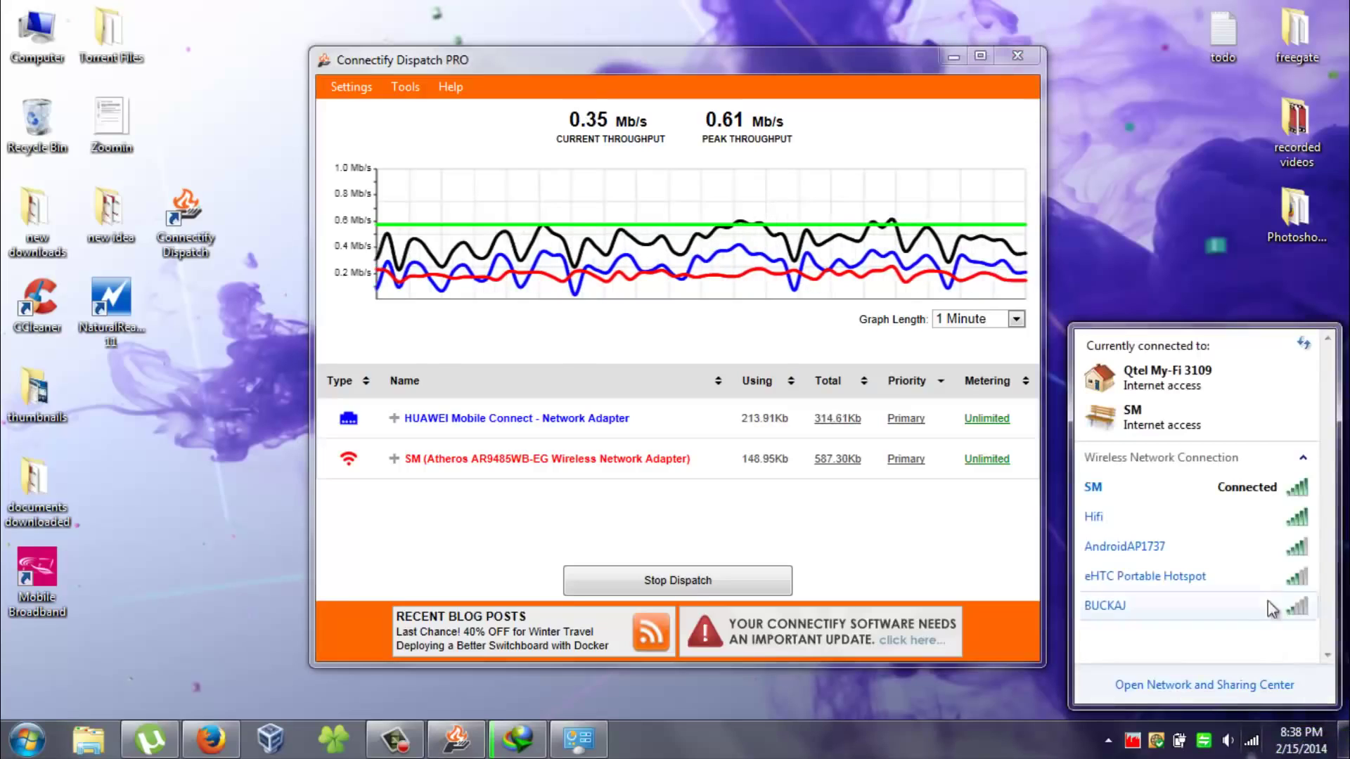
left_click(1288, 488)
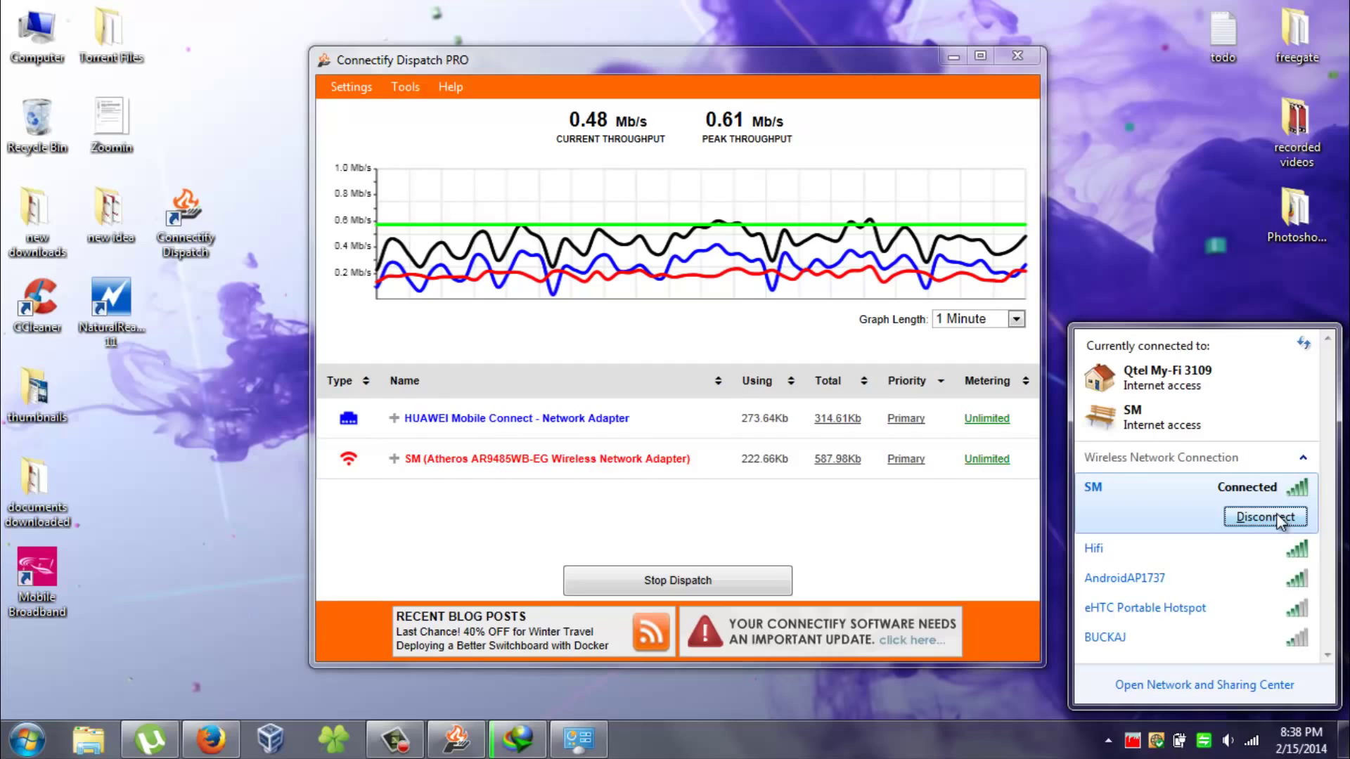
left_click(1265, 516)
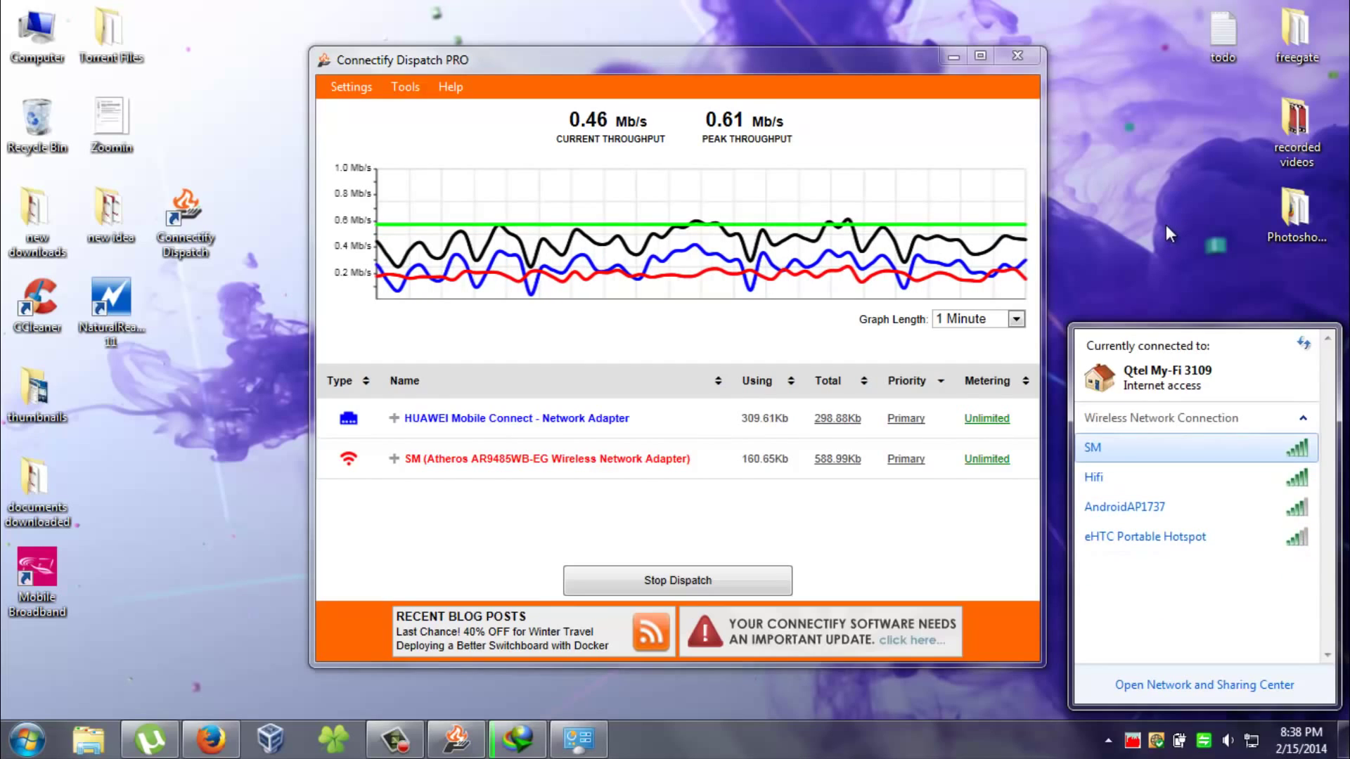